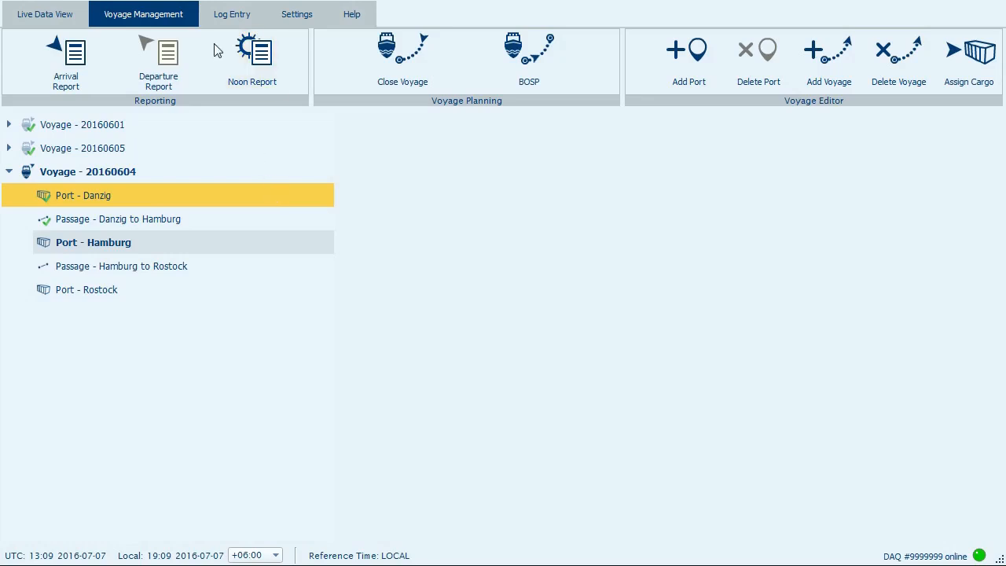
- Look over the available log entry types and open the arrival report for port Hamburg to review its preview
click(225, 21)
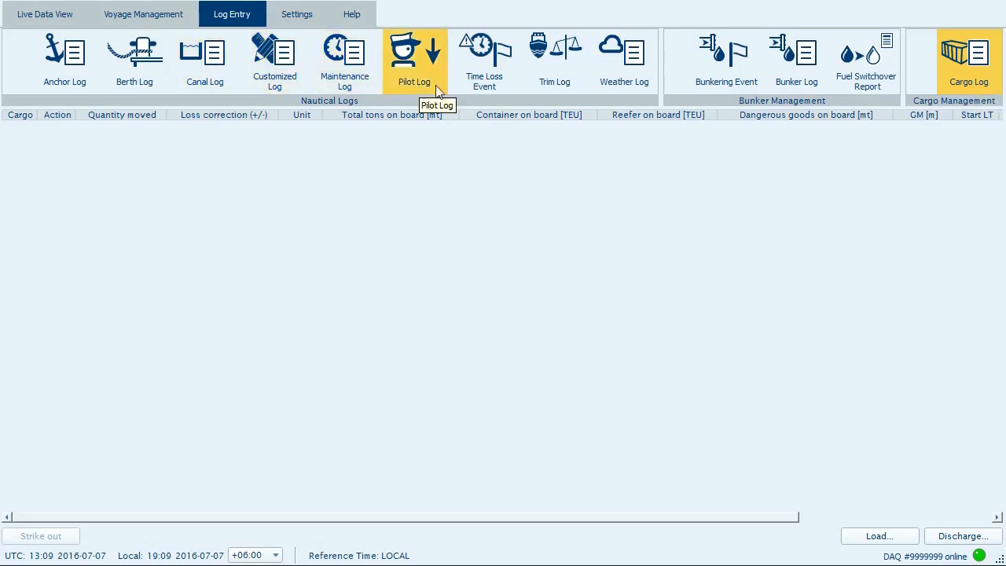
click(156, 18)
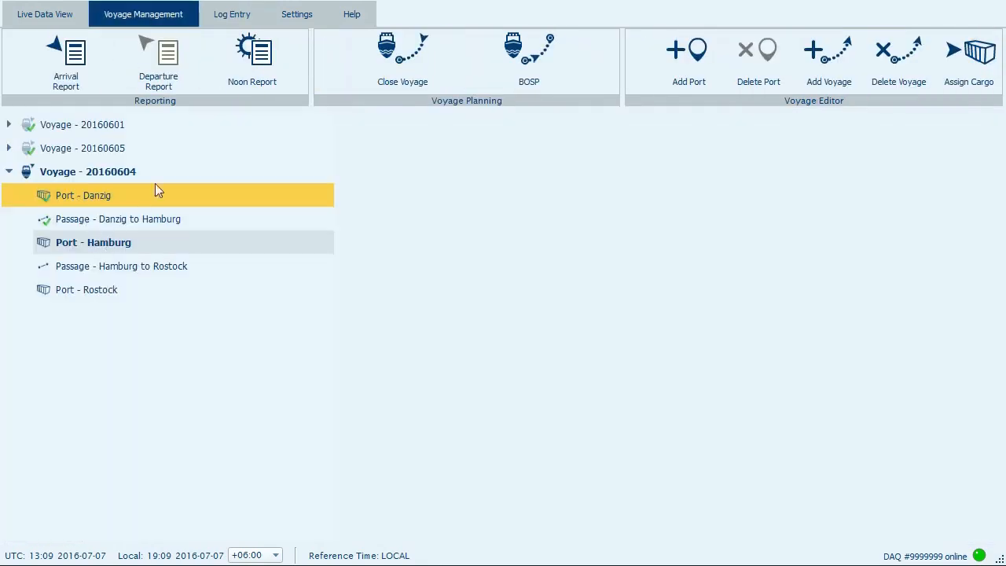
click(75, 72)
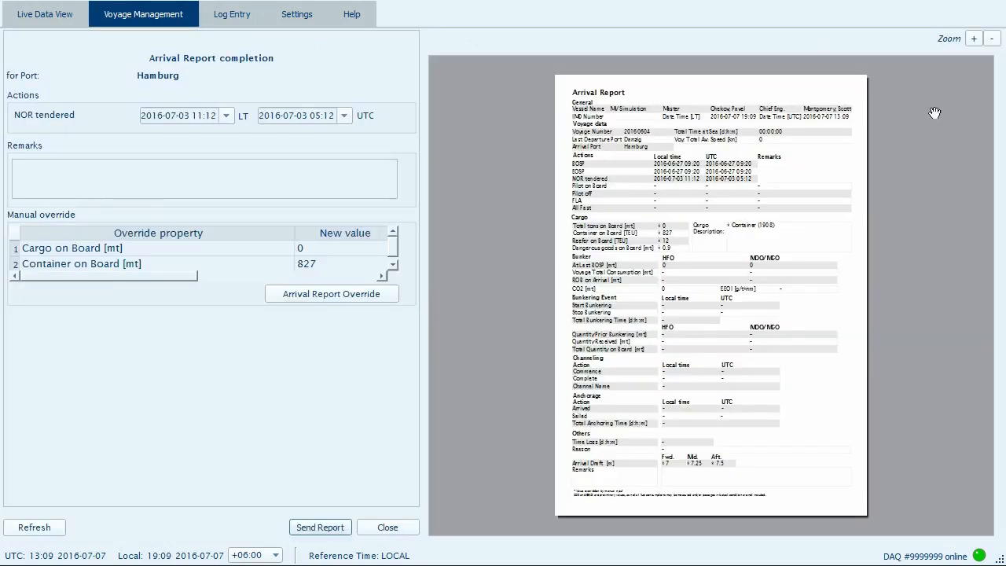
click(971, 41)
click(971, 41)
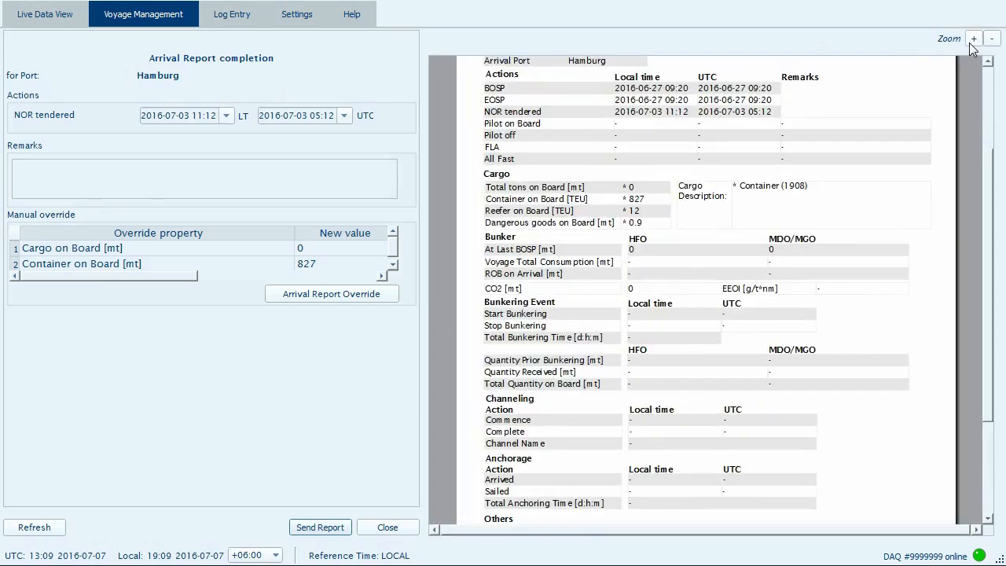
click(971, 41)
click(988, 107)
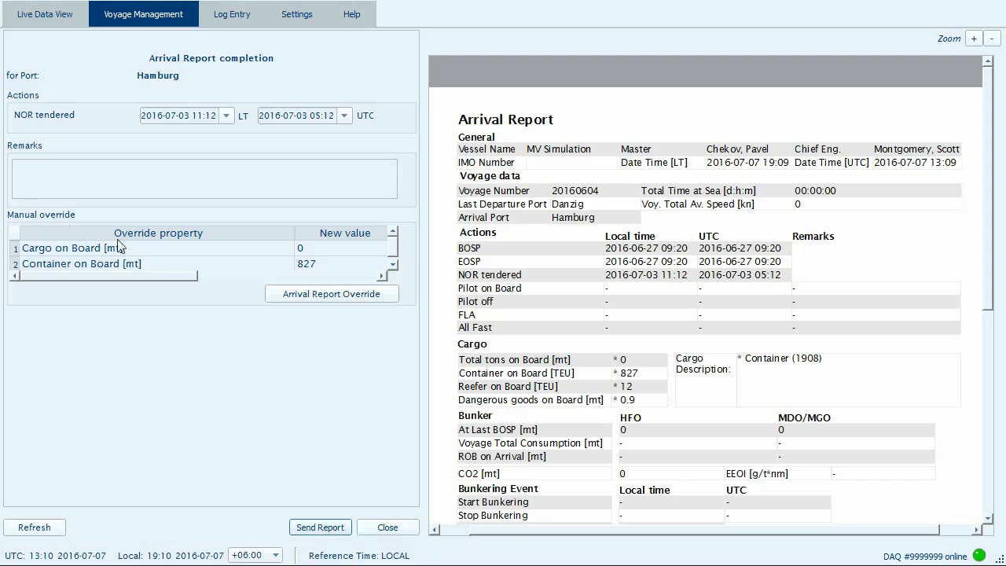
- Review the arrival report's override fields, open the Chief Engineer's new value for editing, and close the override dialog
click(318, 305)
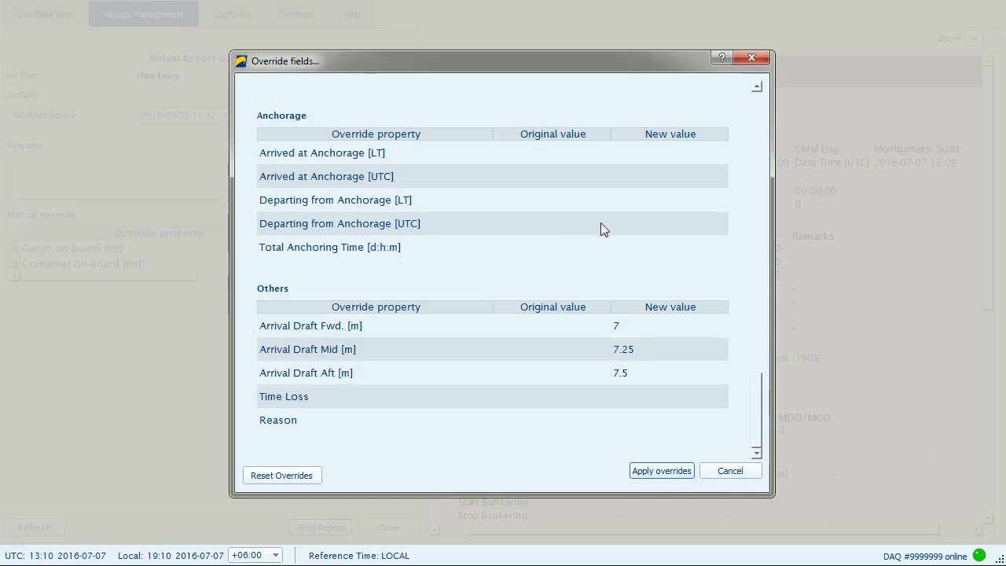
click(757, 246)
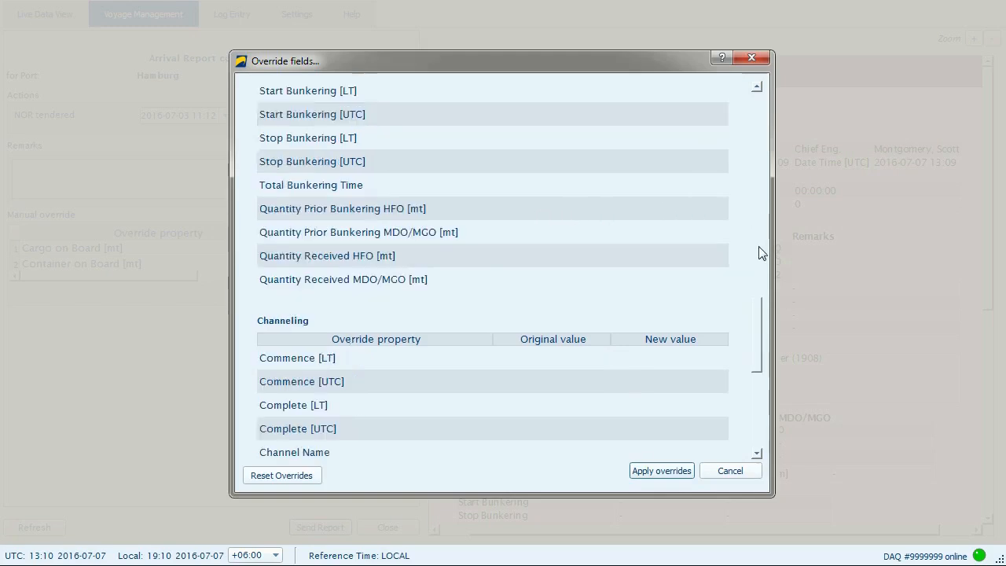
click(757, 246)
scroll(757, 246, up, 10)
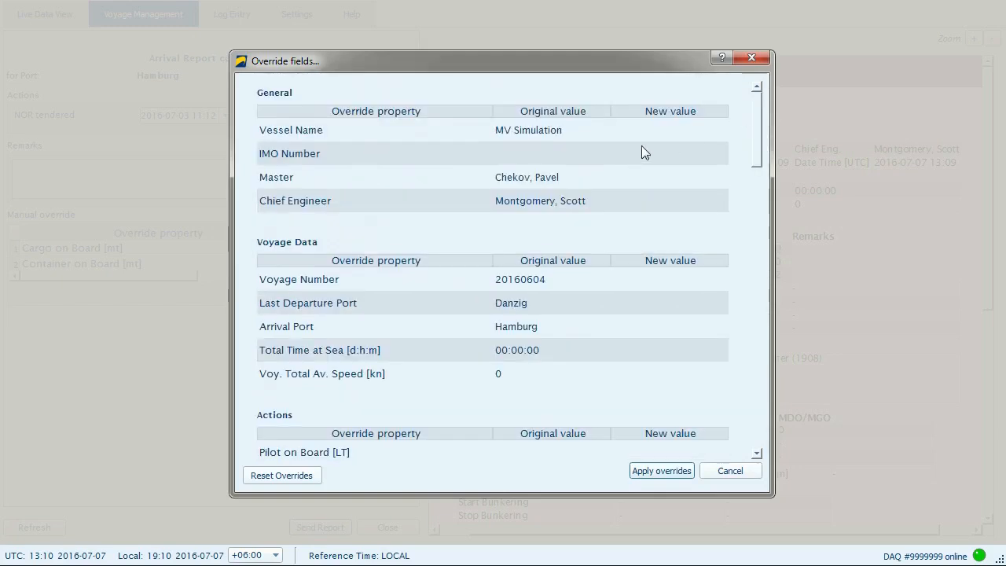
click(648, 205)
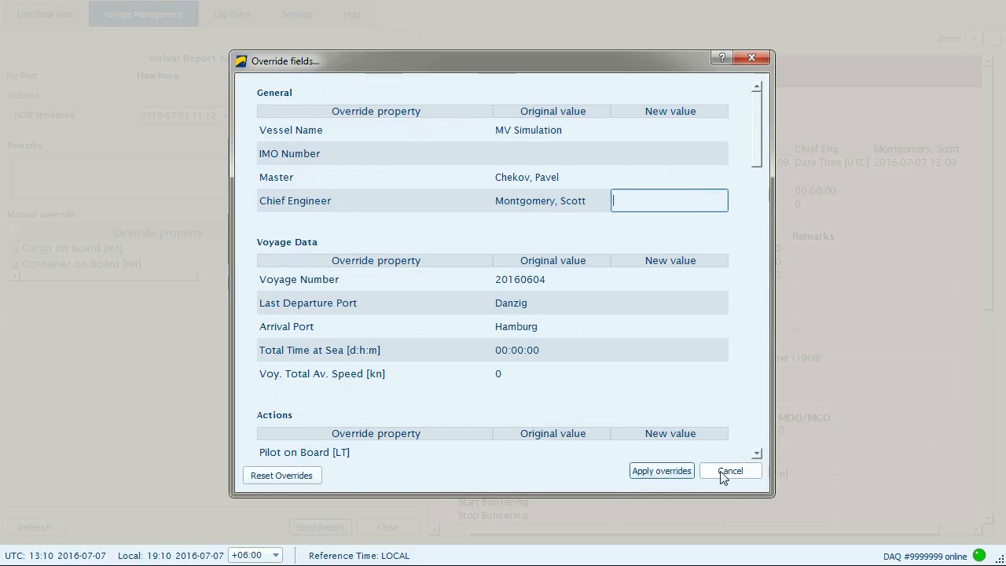
click(690, 470)
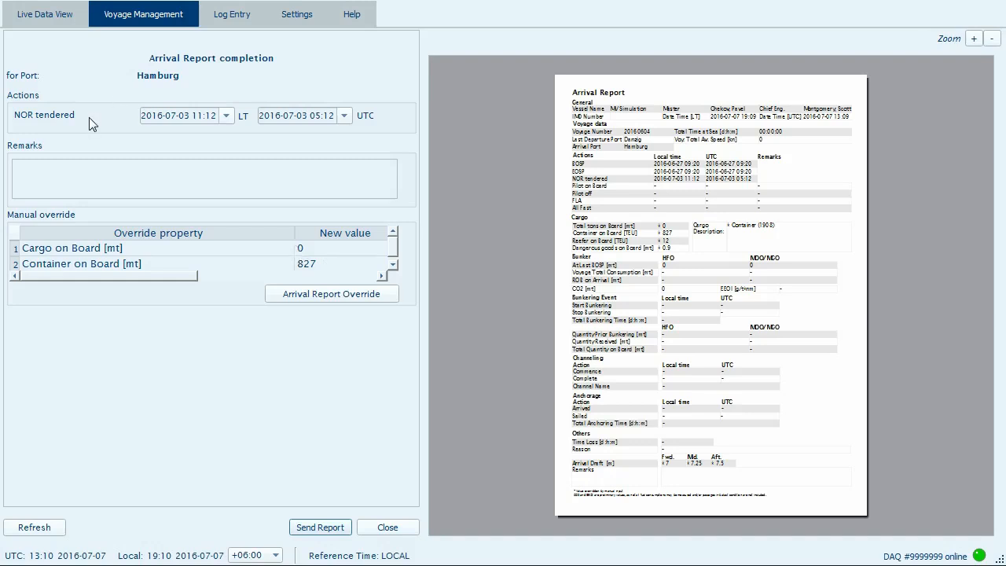
- Check the NOR tendered date and the remarks field, and send the Hamburg arrival report
click(228, 116)
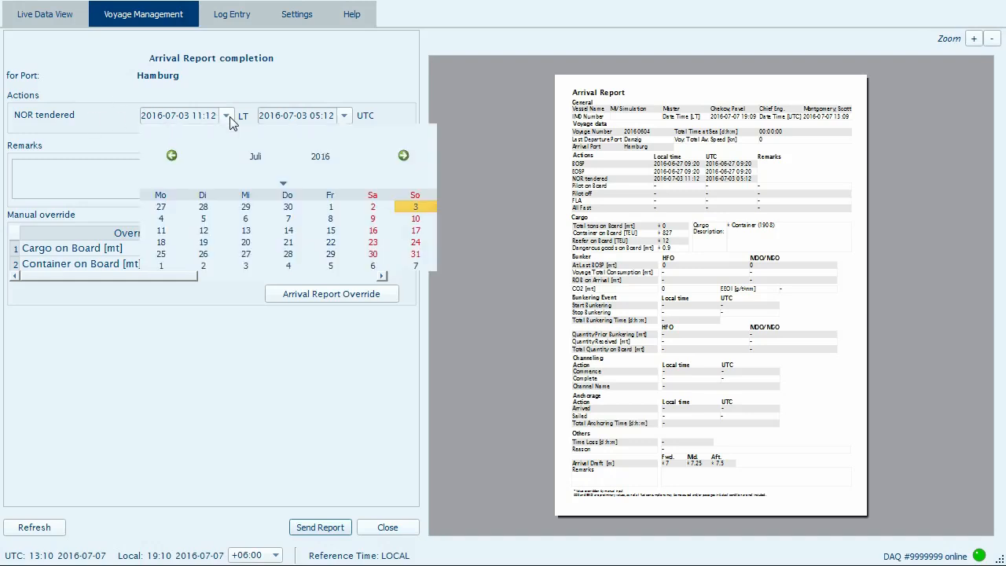
click(228, 118)
click(121, 179)
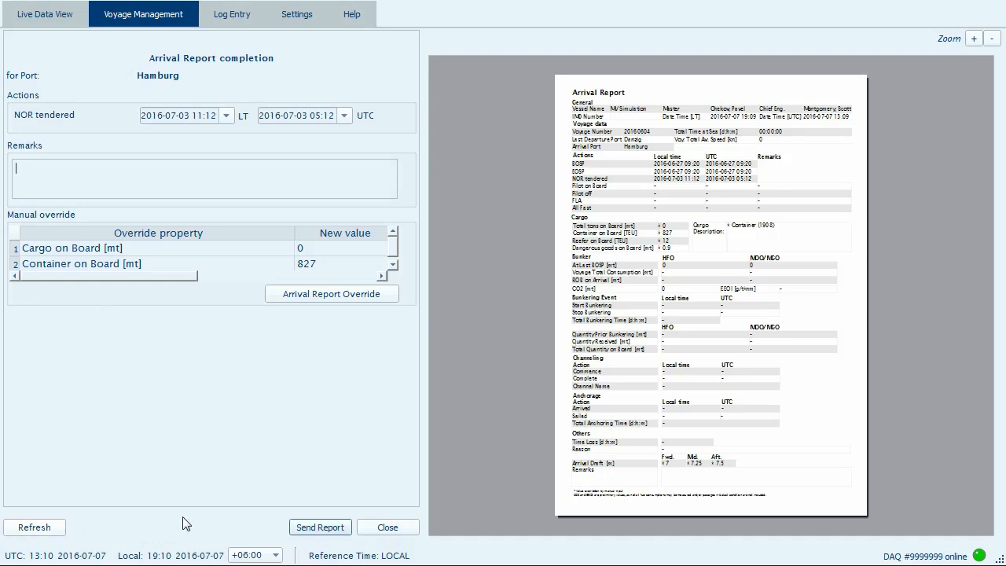
click(346, 531)
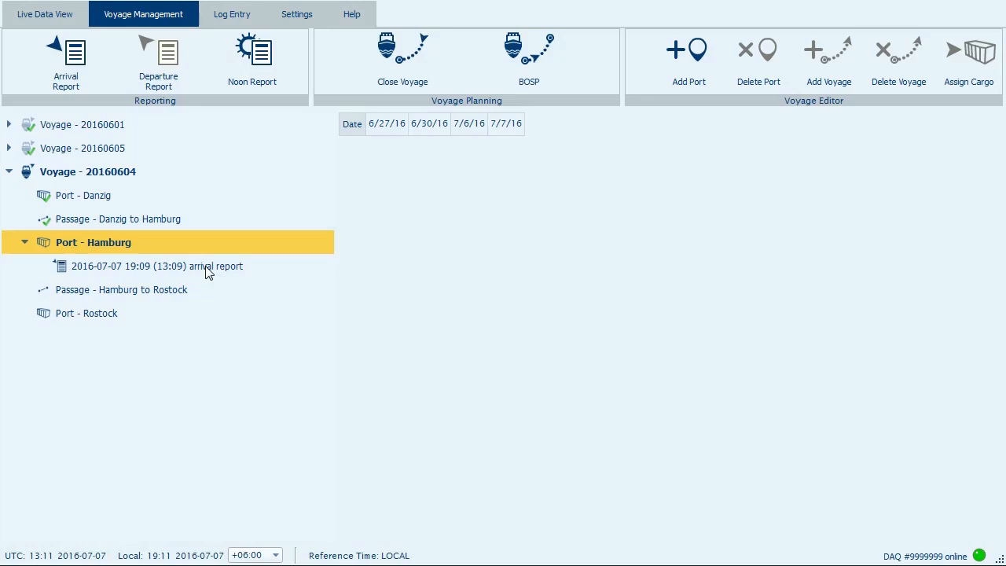
- Look over the log entry types and open the departure report for port Hamburg to review its preview
click(232, 19)
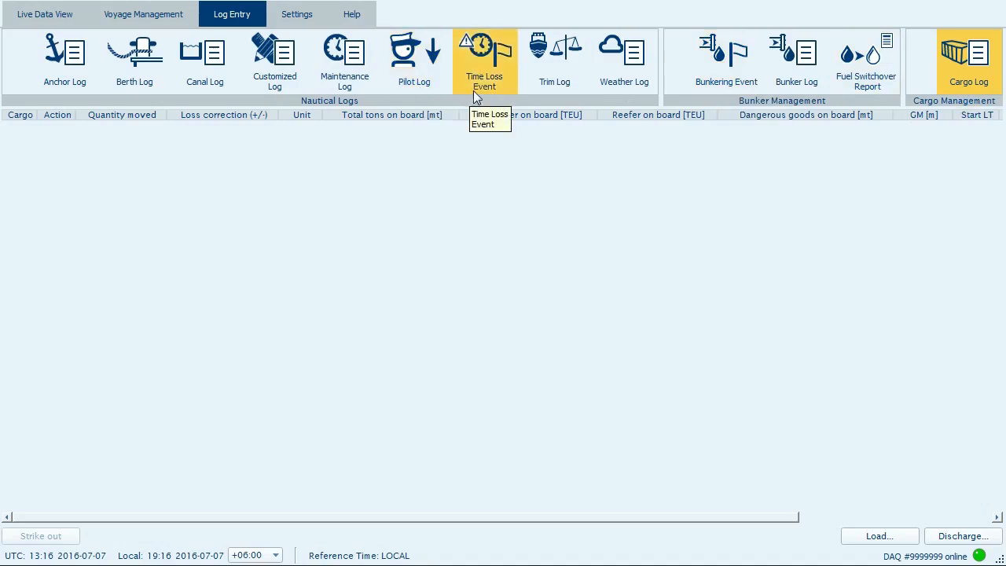
click(177, 26)
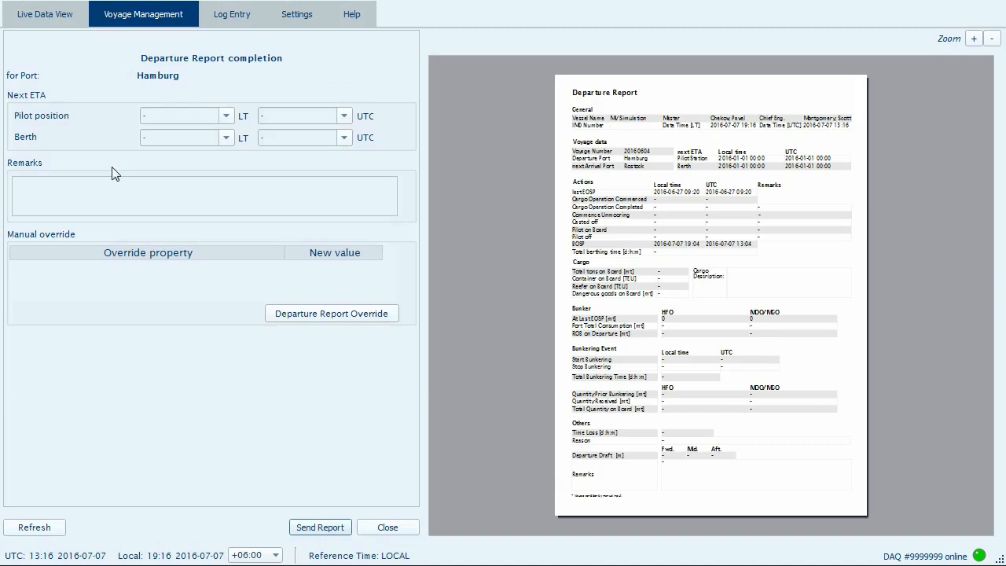
click(972, 39)
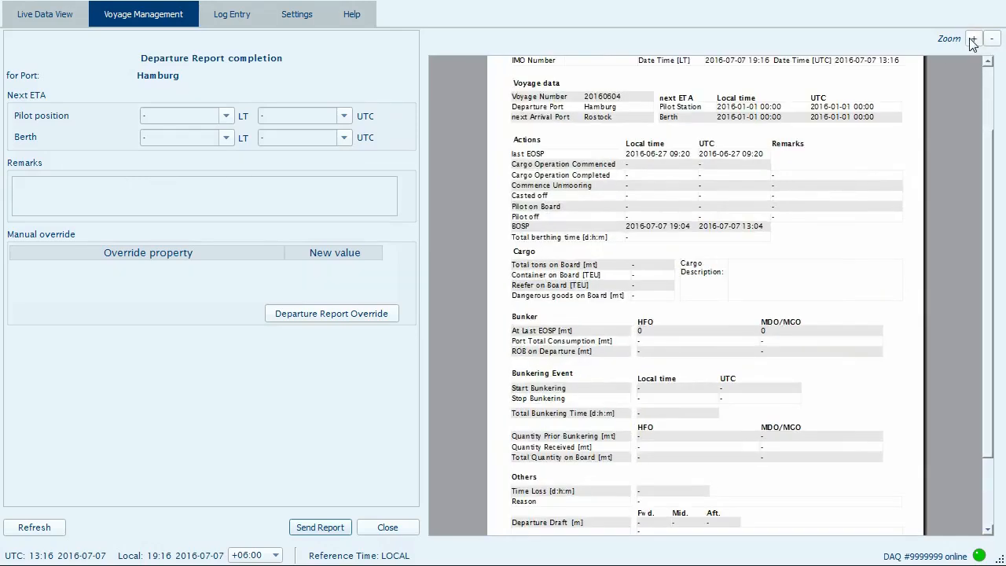
click(972, 40)
scroll(974, 118, up, 3)
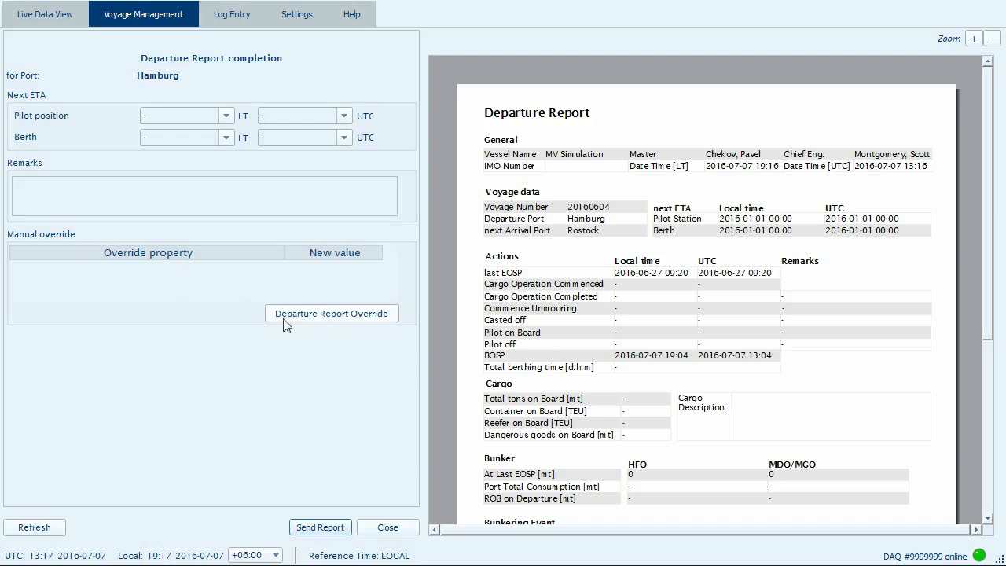
- Review the departure report's override fields, open the new value of Last EOSP [LT] for editing, and apply the overrides
click(319, 324)
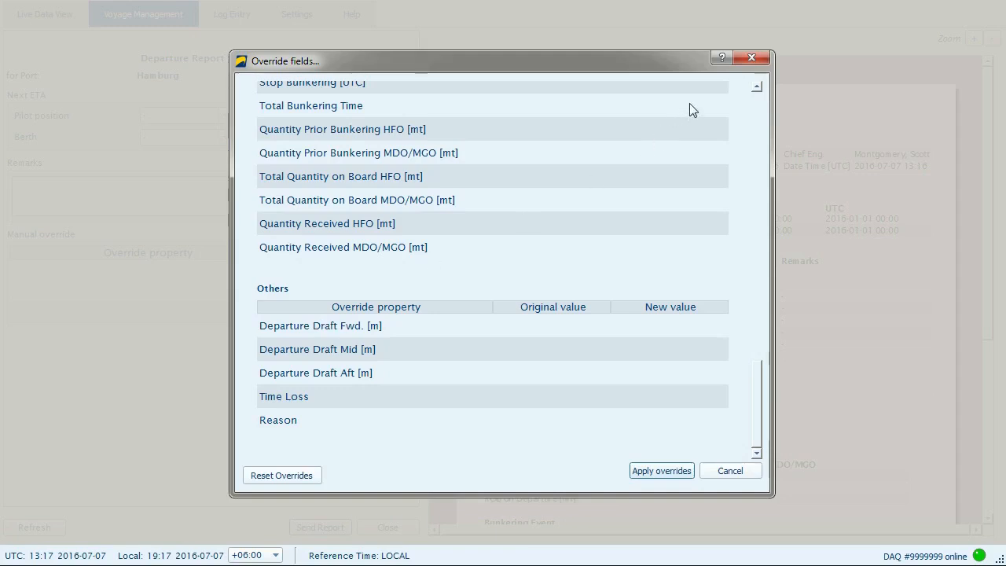
scroll(759, 157, up, 15)
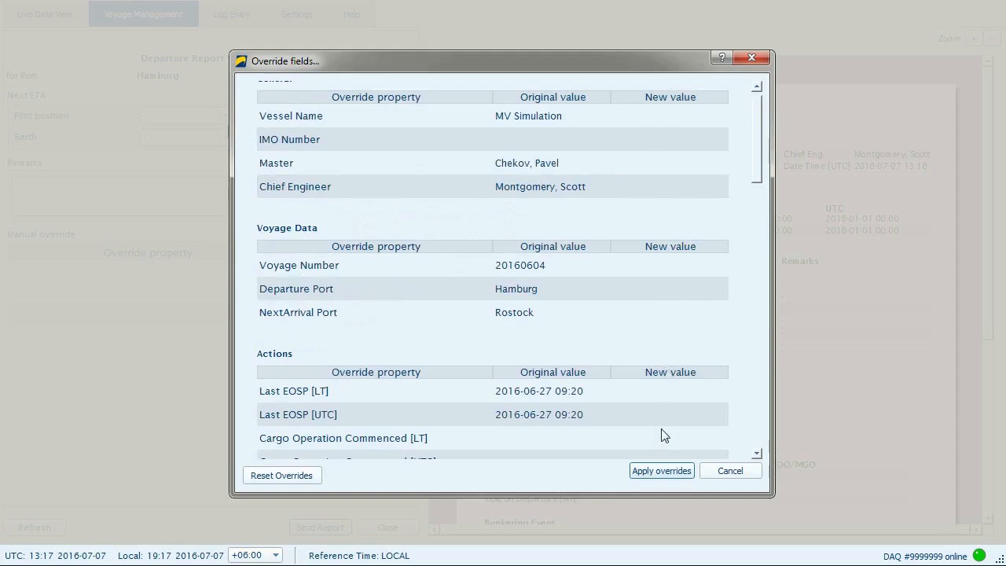
click(656, 391)
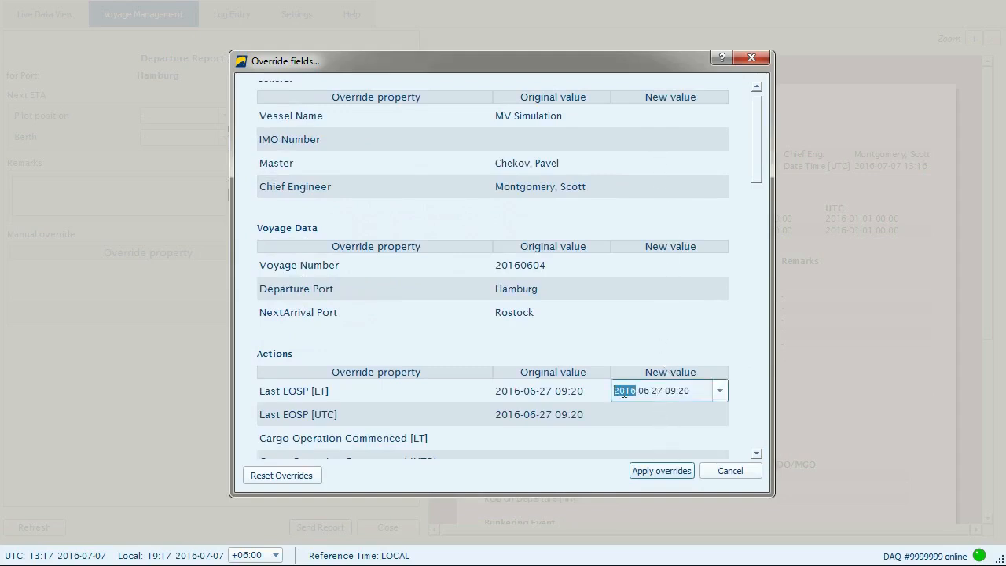
click(657, 474)
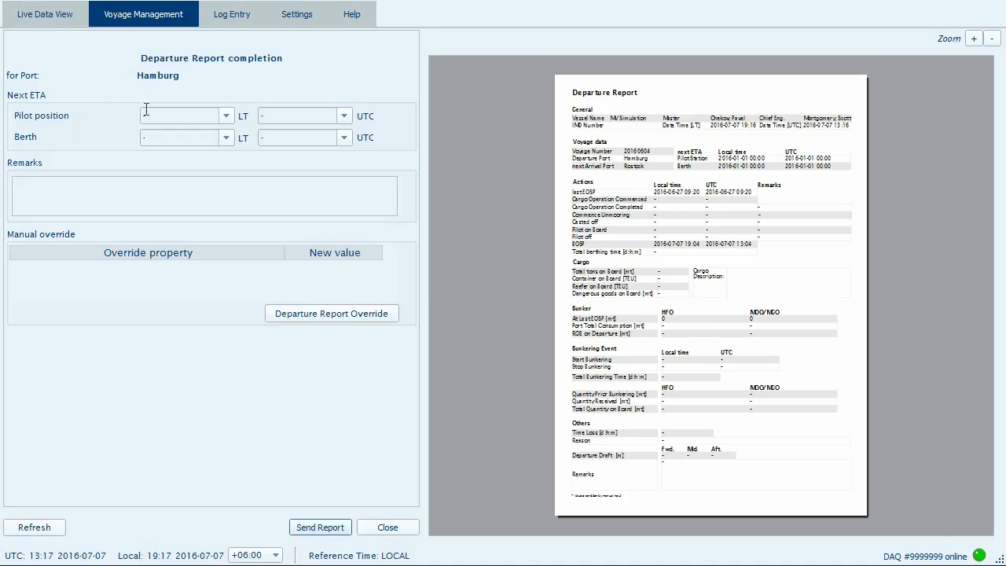
- Check the next ETA fields for pilot position and berth and the remarks, and send the Hamburg departure report
click(195, 117)
click(201, 136)
click(88, 188)
click(336, 532)
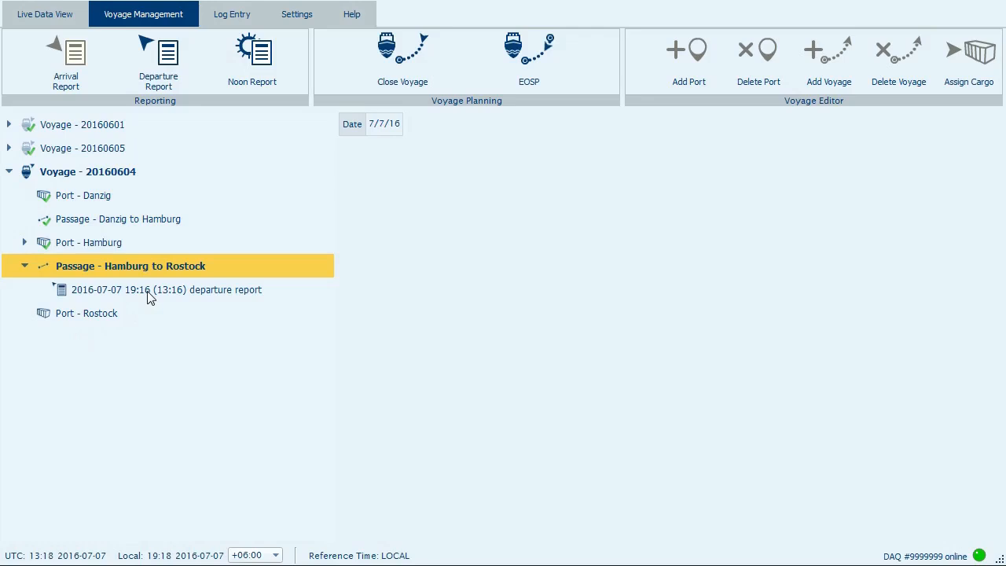
- Open the noon report for the Hamburg to Rostock passage and review its preview
click(258, 90)
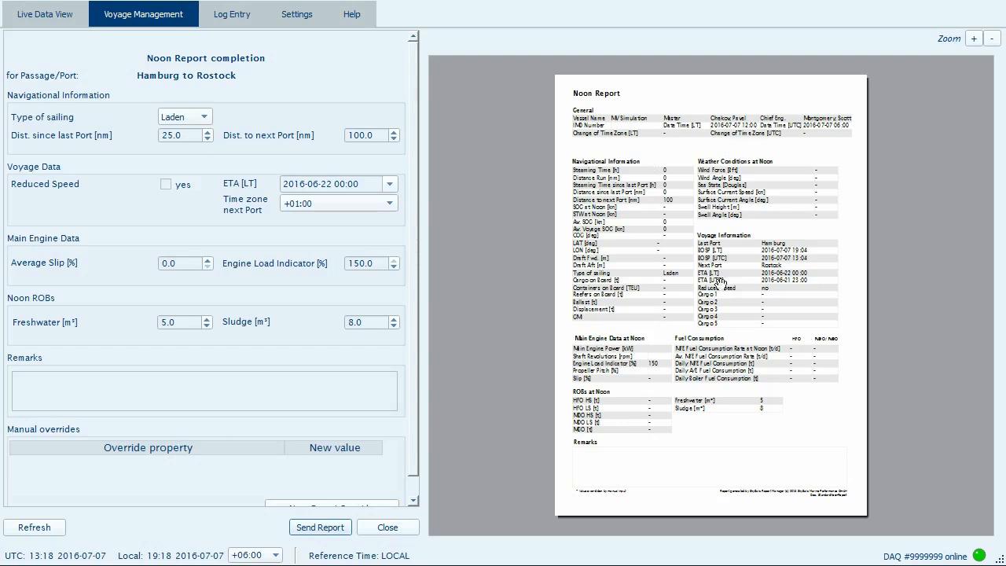
click(975, 40)
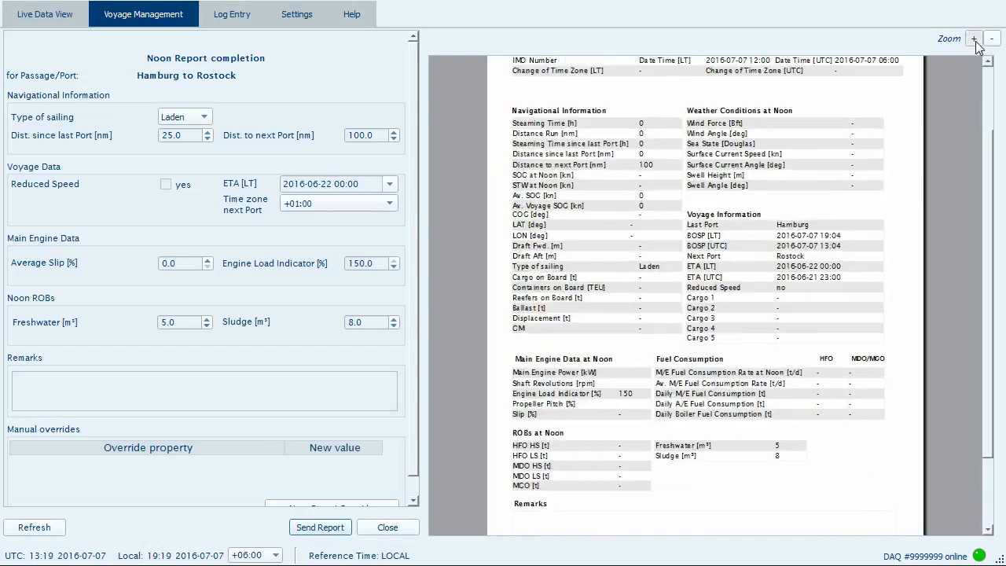
click(976, 43)
click(990, 103)
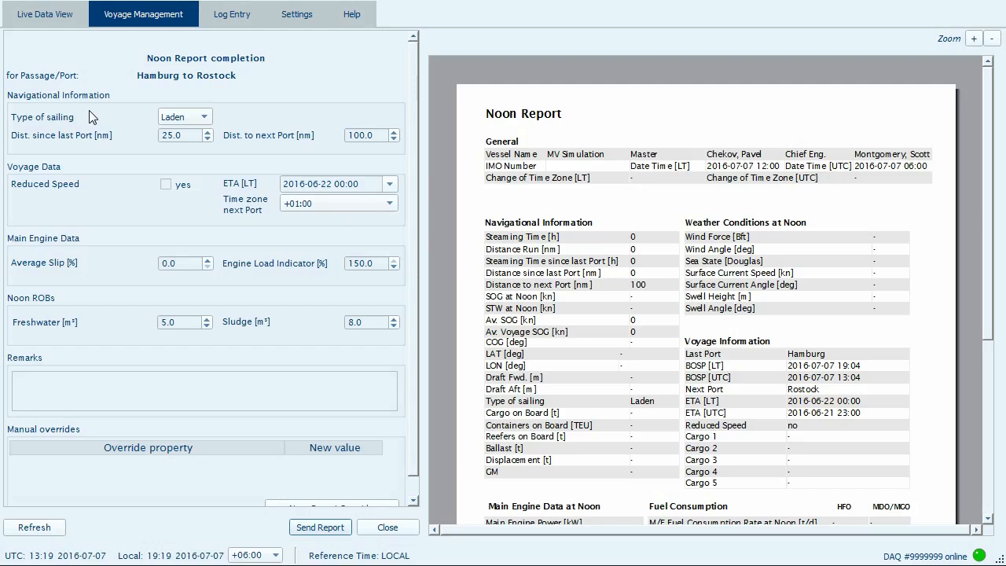
- Check the type of sailing options and the remarks field of the noon report
click(201, 120)
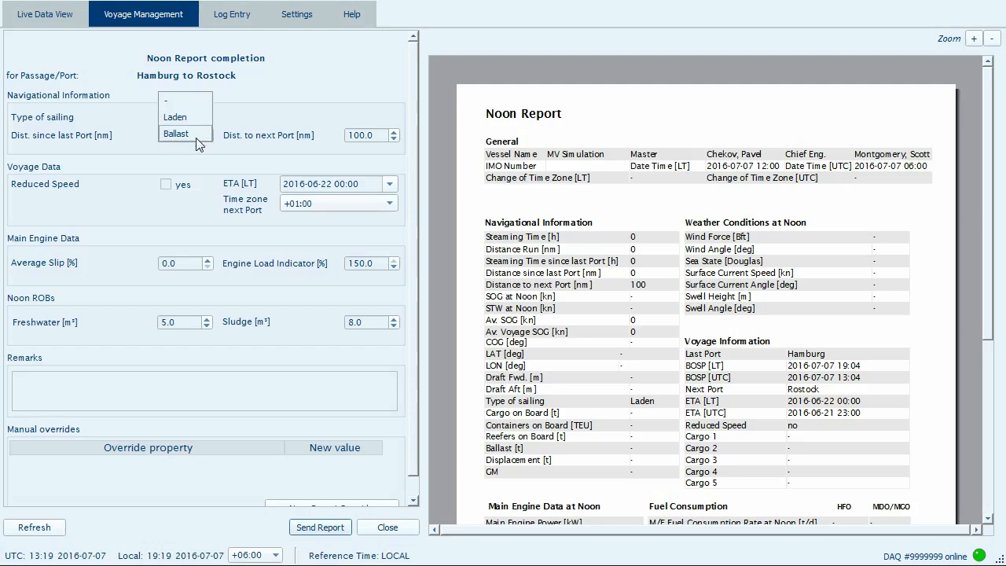
click(150, 159)
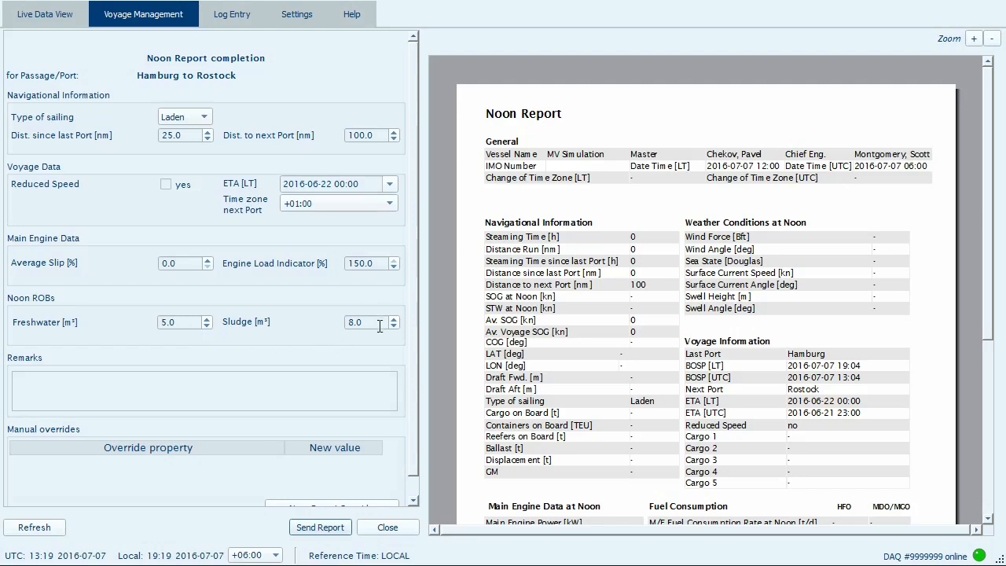
drag(411, 345, 413, 383)
click(98, 369)
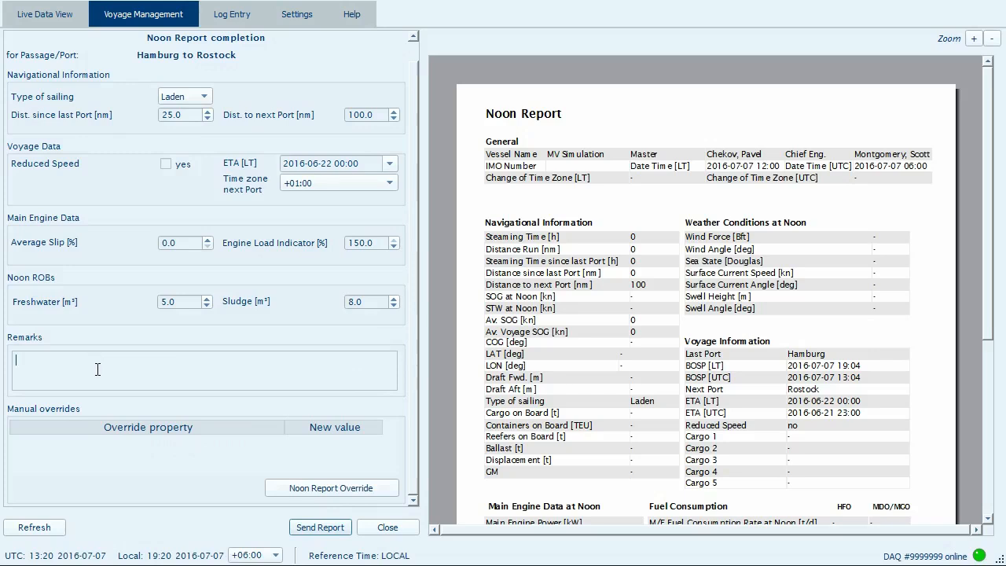
- Review the noon report's override fields, including Surface Curr. Speed, and leave them without applying overrides
click(346, 488)
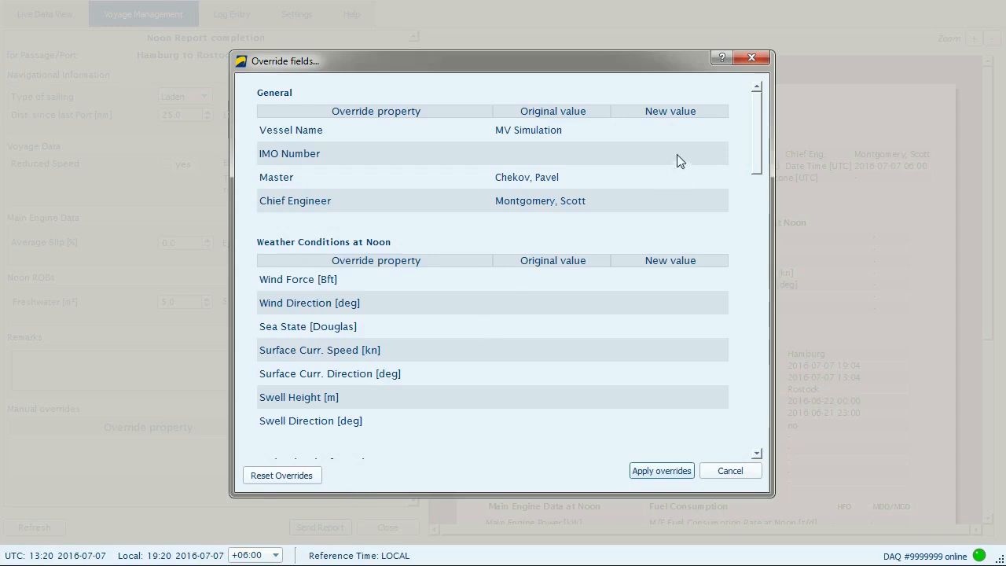
click(665, 350)
click(730, 474)
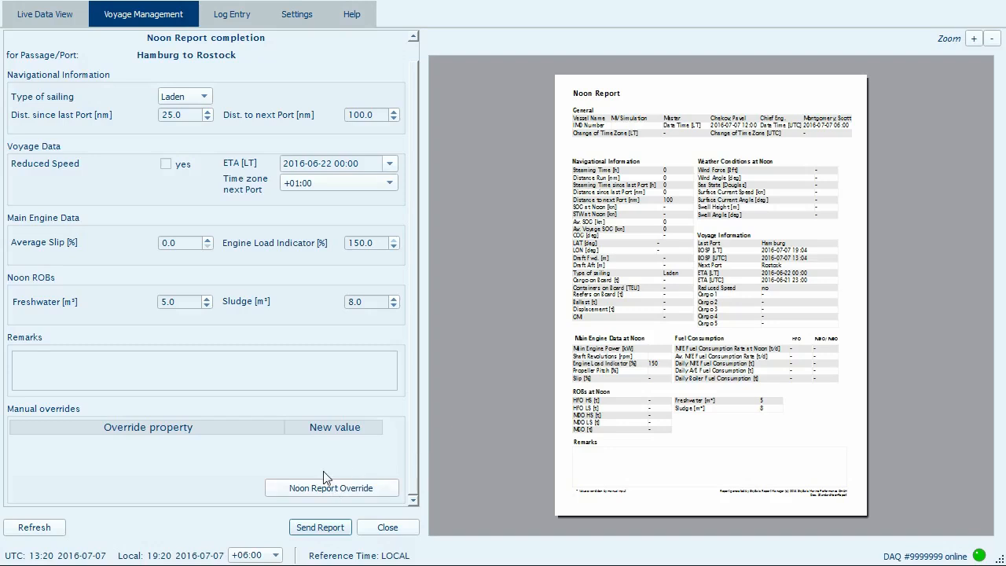
- Send the noon report and select its entry under the Hamburg to Rostock passage
click(306, 533)
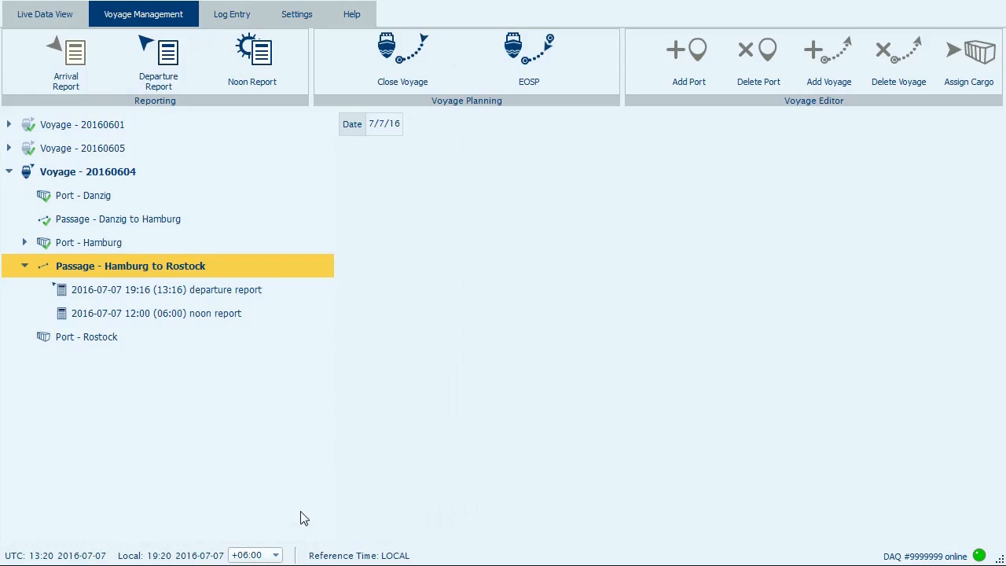
click(136, 316)
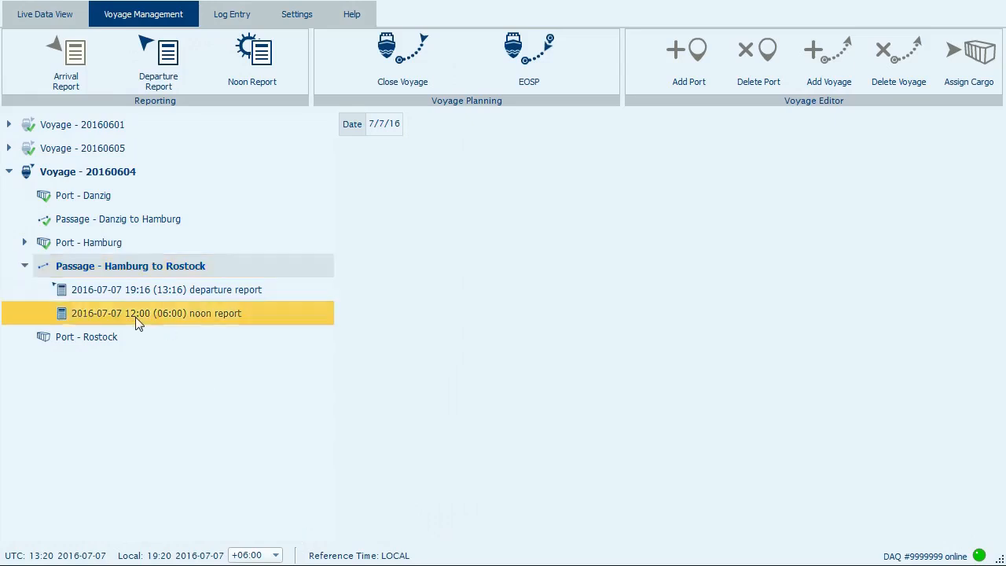